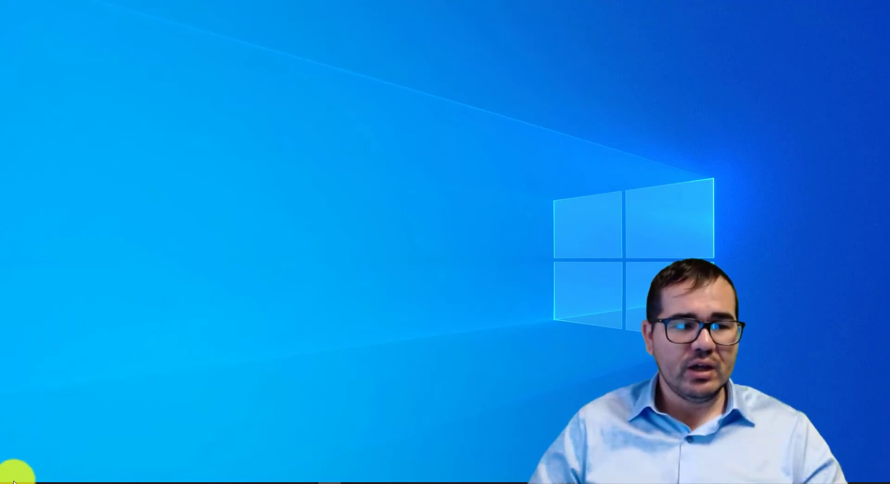
Step: Launch Integrated Architecture Builder from its tile in the Windows Start menu
left_click(11, 478)
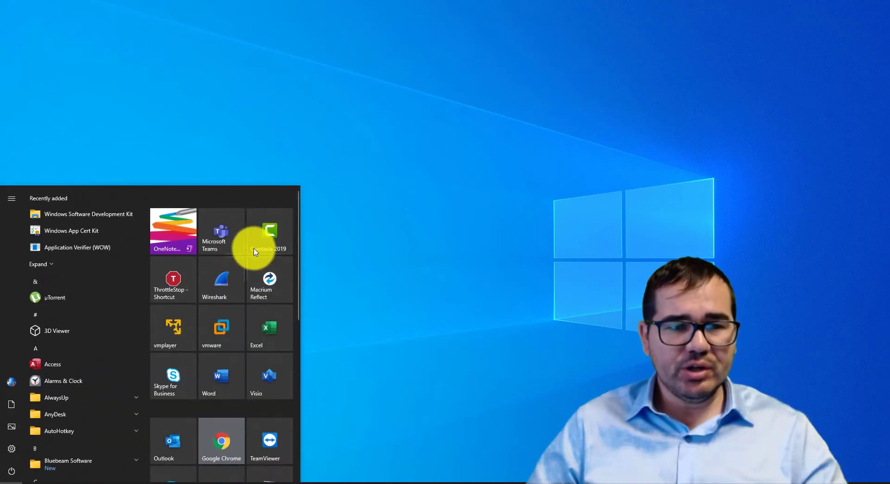
scroll(267, 258, "down", 3)
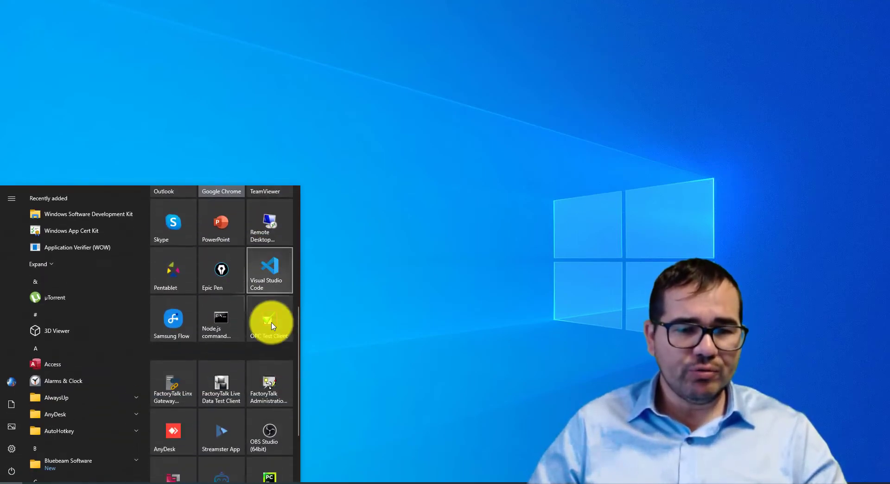
scroll(272, 327, "down", 2)
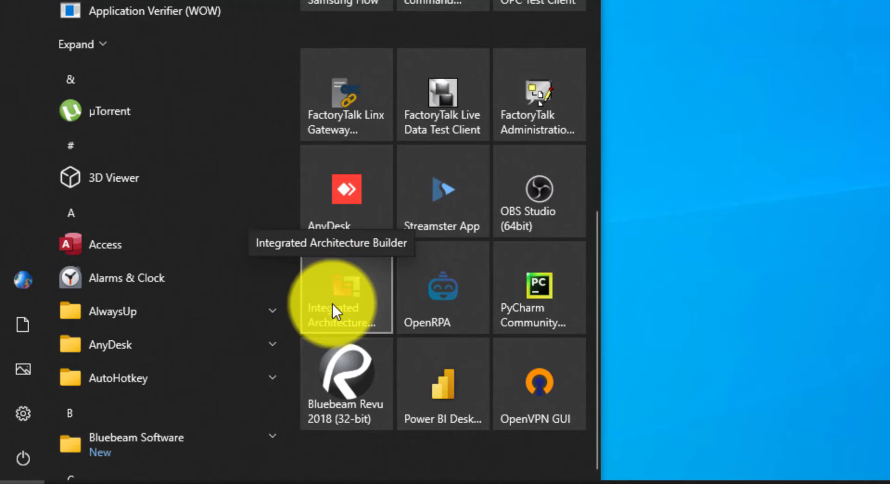
left_click(348, 288)
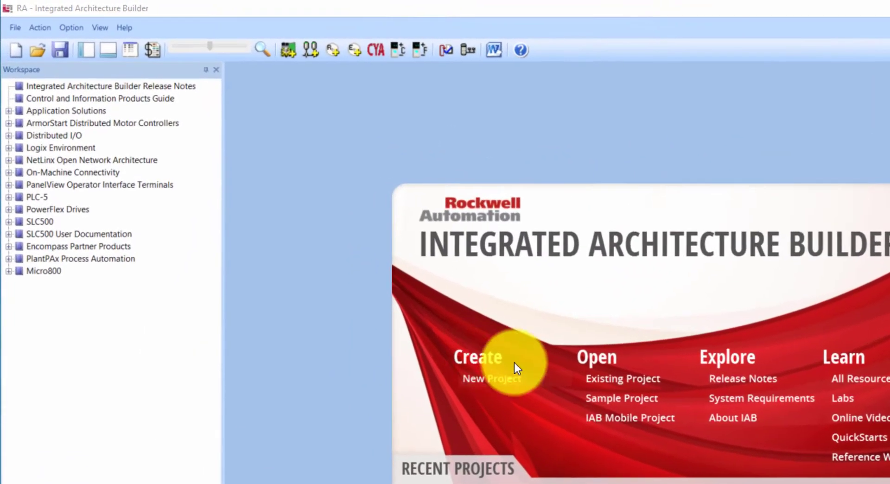
Step: Start a new workspace named SLC500_CompactLogix of type SLC 500 Migration Wizard
left_click(494, 379)
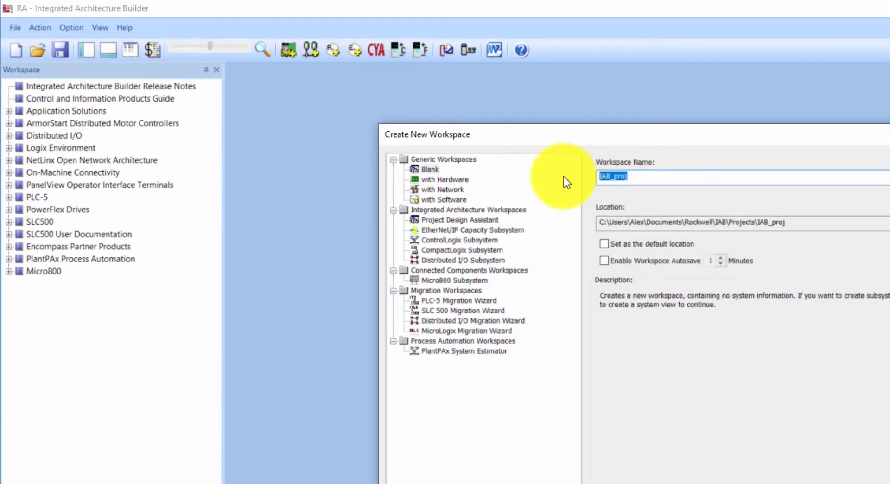
type("SLC500_Compa")
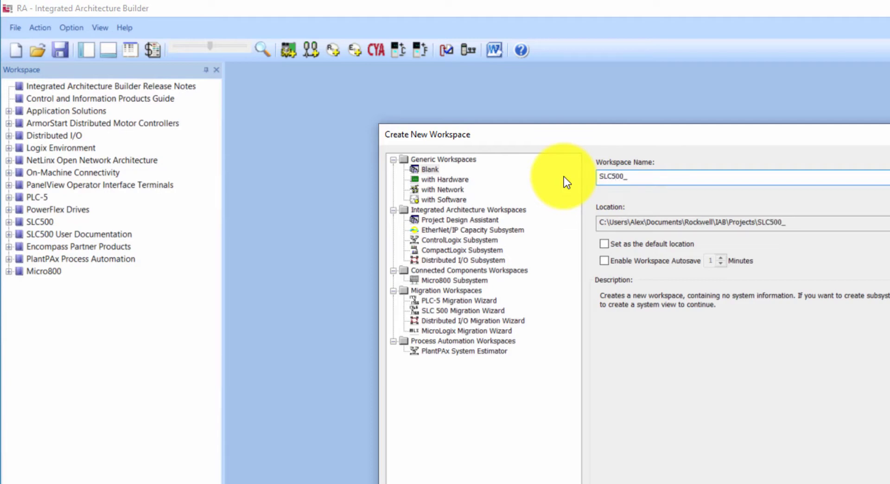
type("ctLo")
type("gix")
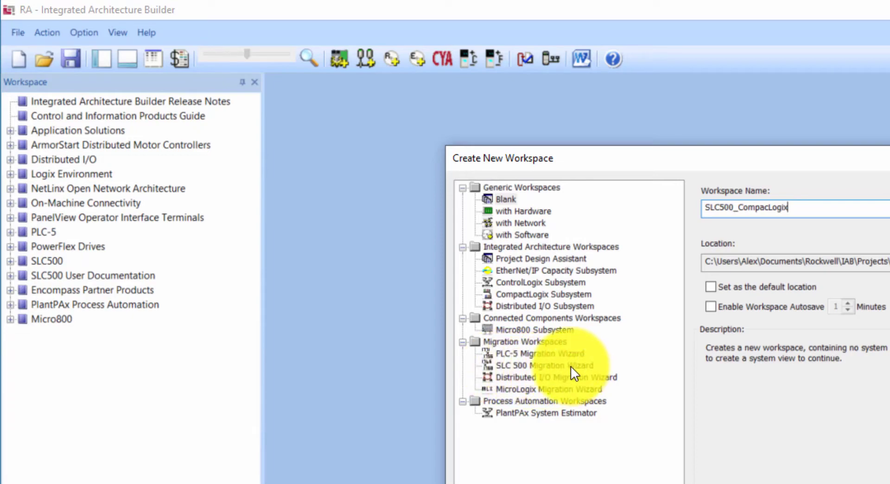
left_click(546, 368)
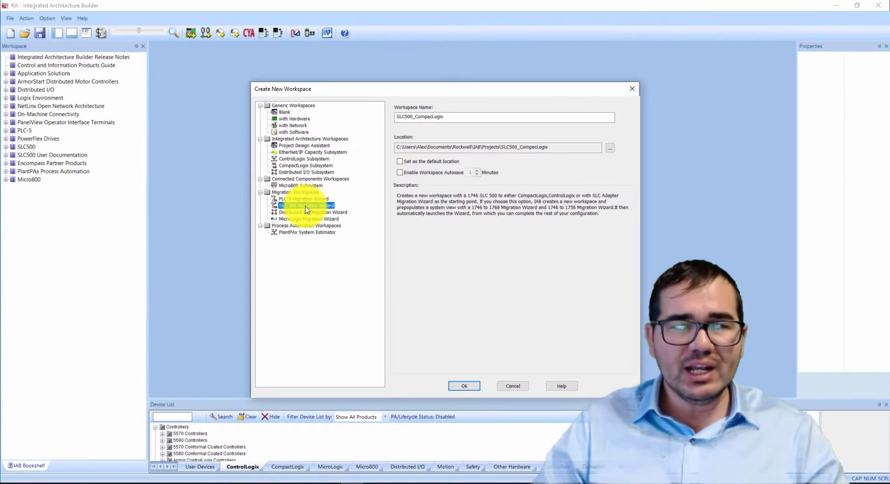
Step: Create the migration workspace and add a chassis named SLC500
left_click(465, 386)
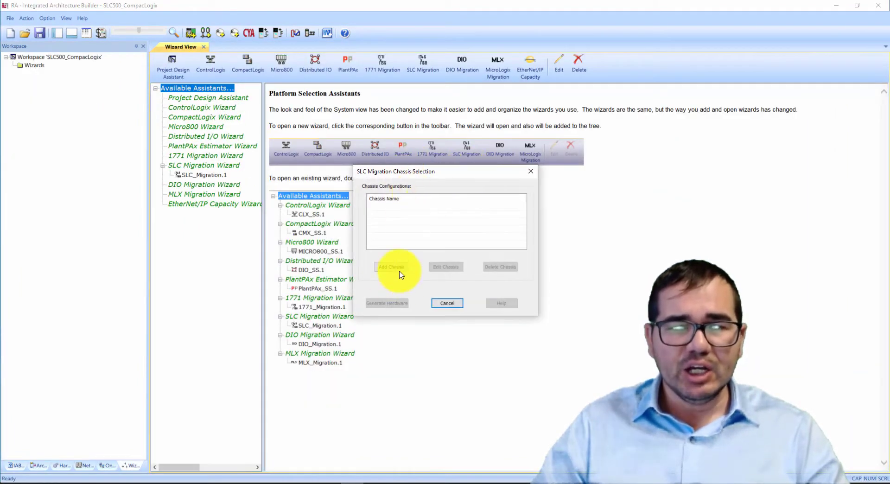
left_click(391, 268)
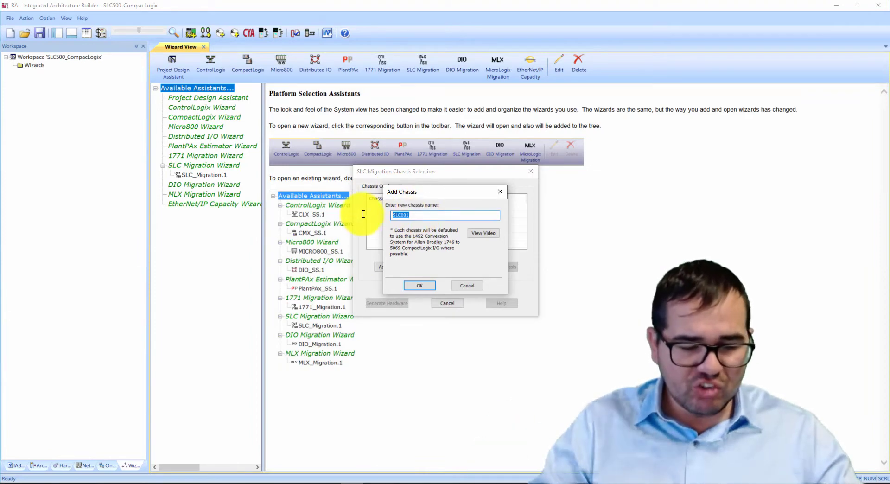
type("SLC500")
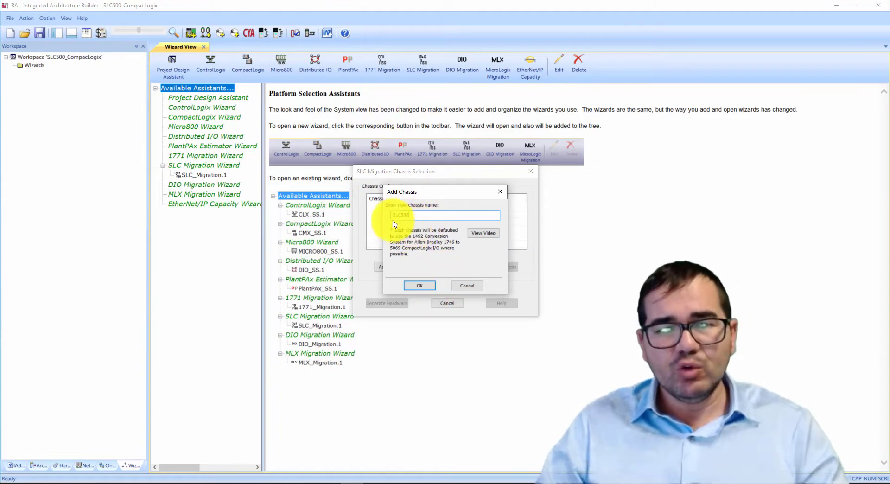
left_click(419, 286)
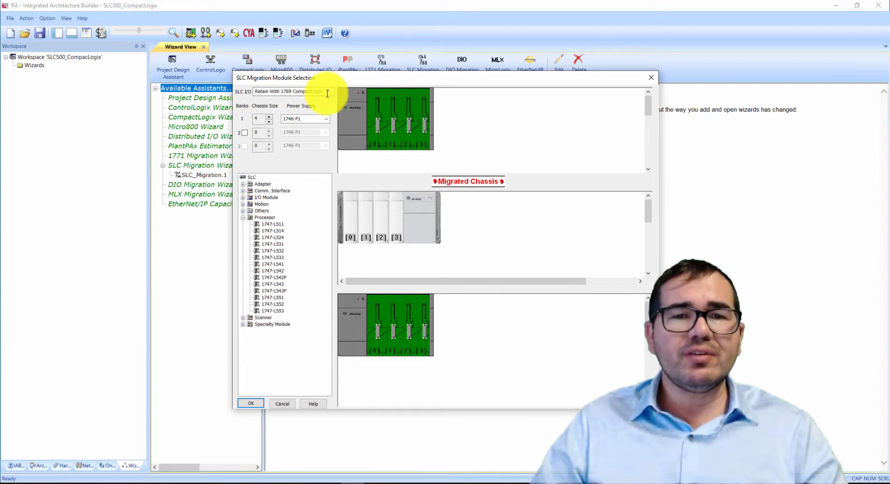
Step: Change the SLC I/O option to Replace with 1769 CompactLogix
left_click_drag(323, 87, 349, 91)
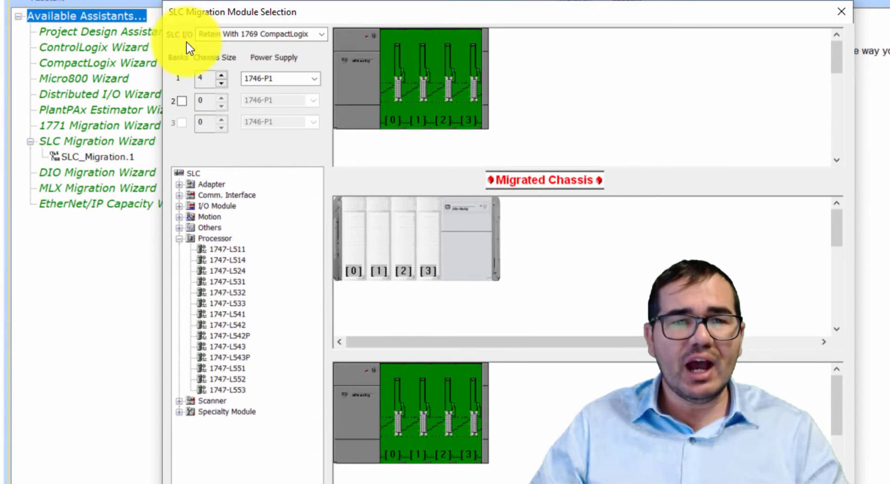
left_click(322, 35)
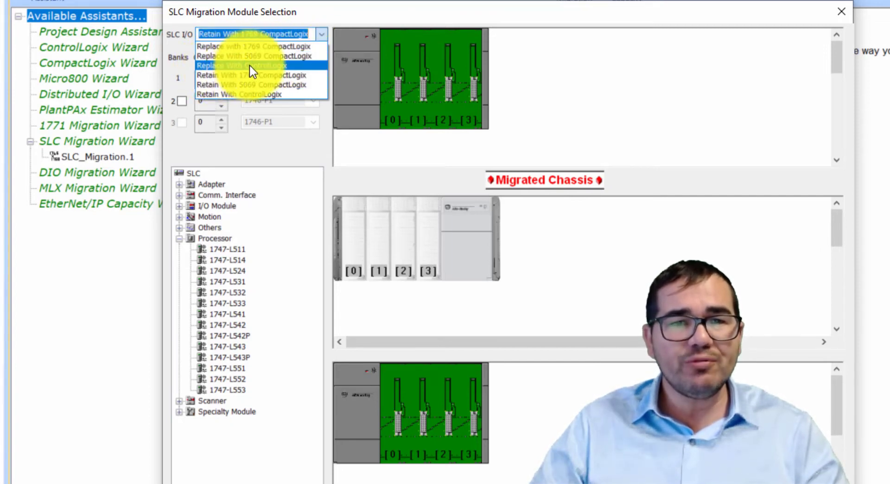
left_click(598, 67)
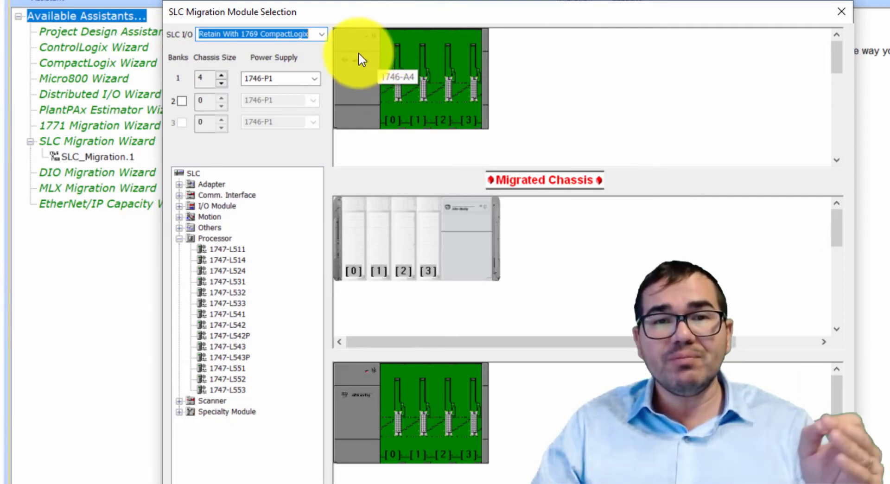
left_click(322, 33)
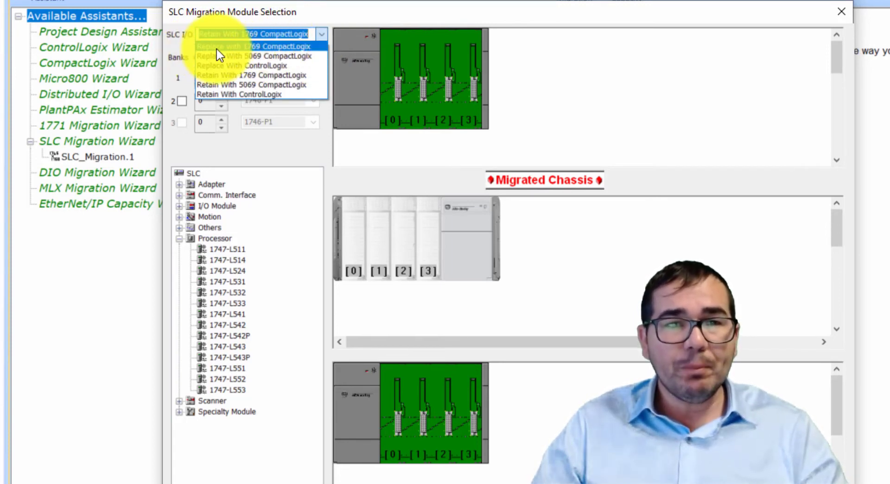
left_click(260, 45)
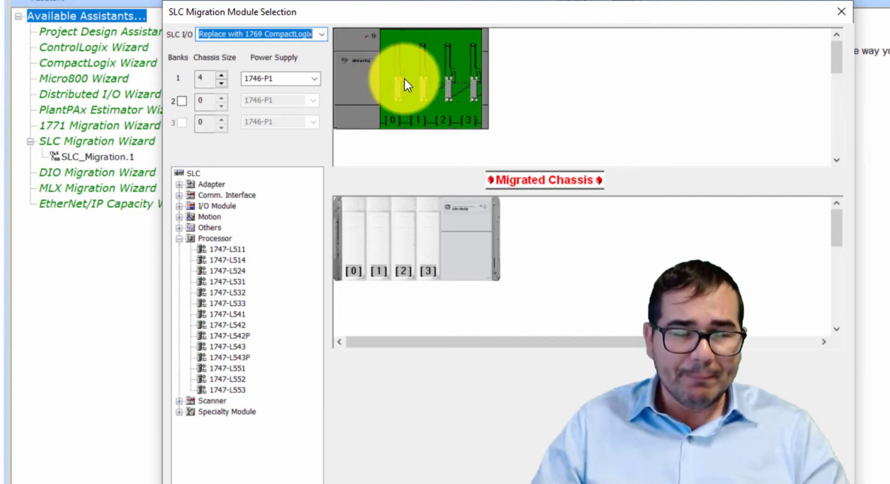
Step: Set the SLC chassis size to 13 slots and its power supply to 1746-P4
left_click(222, 76)
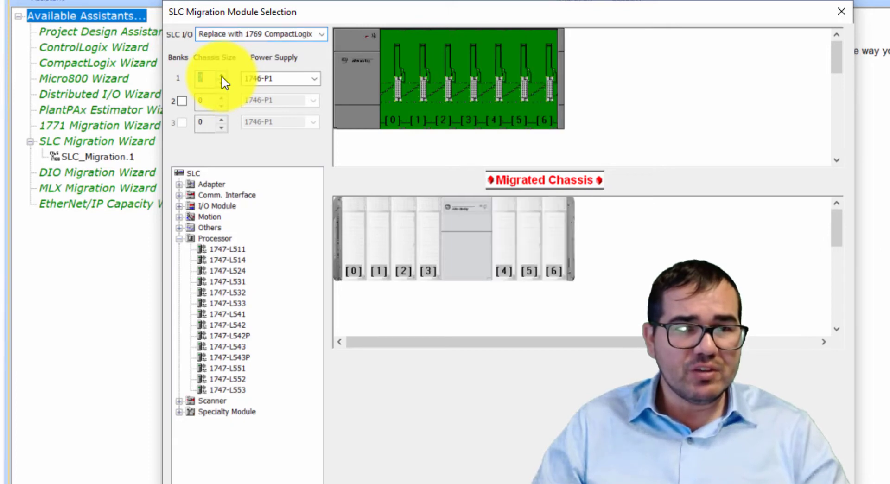
left_click(223, 77)
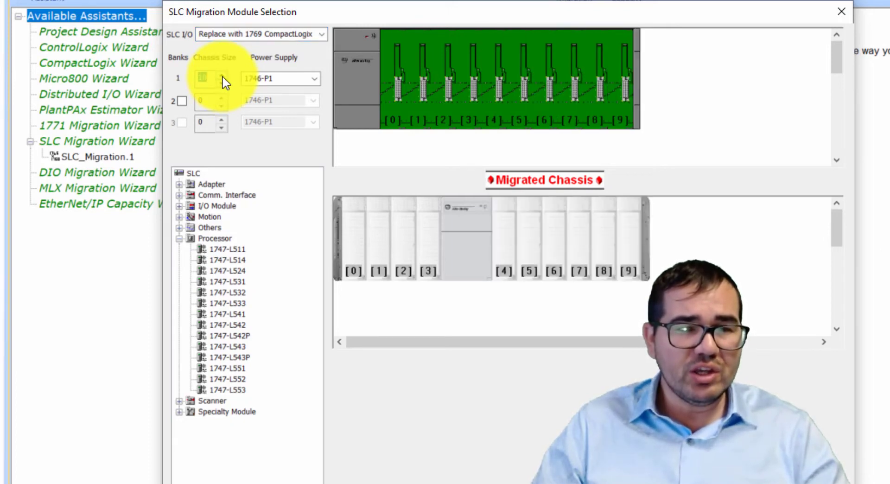
left_click(223, 77)
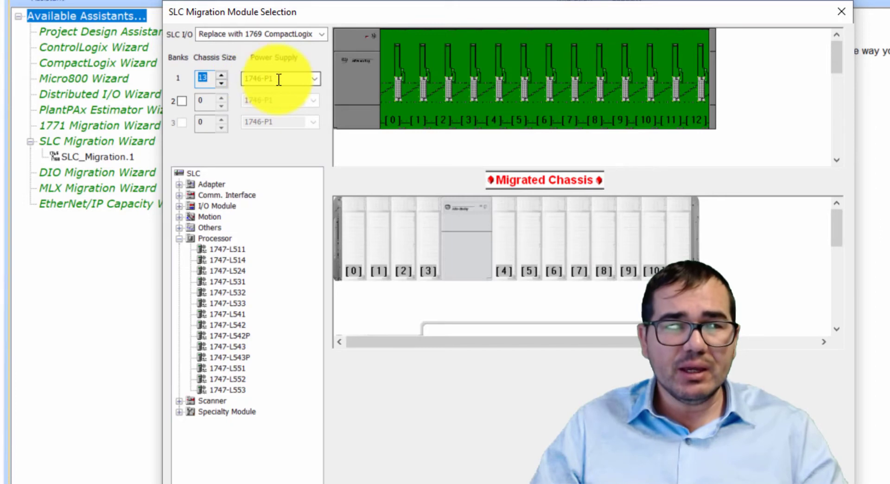
left_click(315, 83)
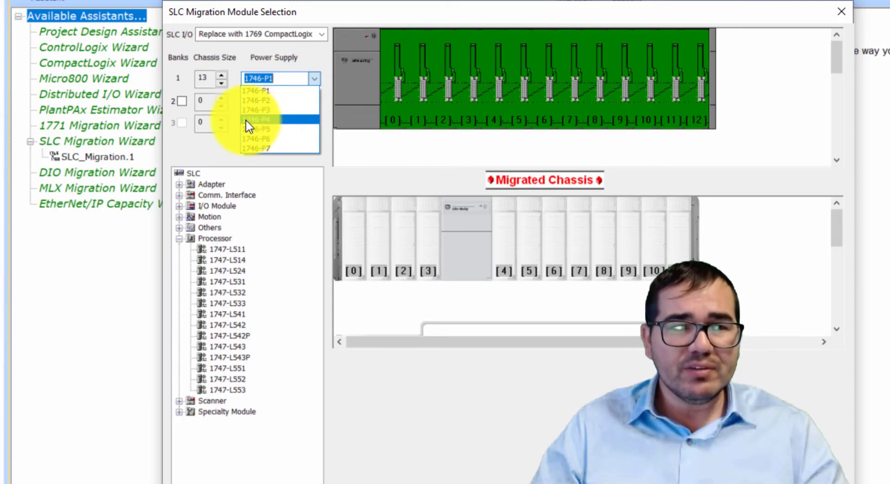
left_click(273, 120)
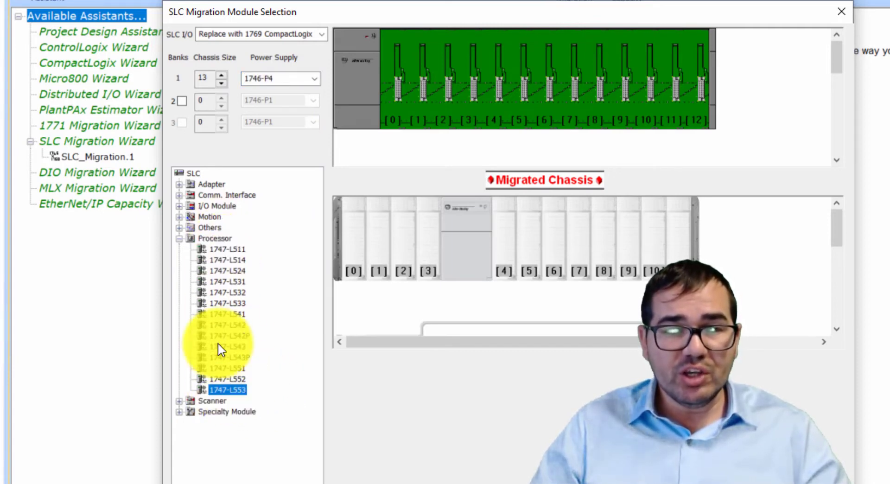
Step: Place a 1747-L553 processor in slot 0 and accept the 1769-L30ER replacement
left_click_drag(233, 395, 394, 61)
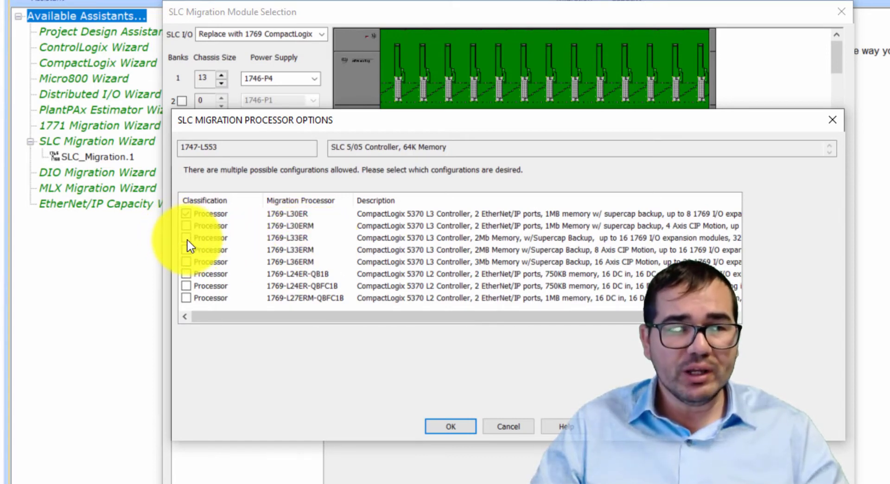
left_click(452, 426)
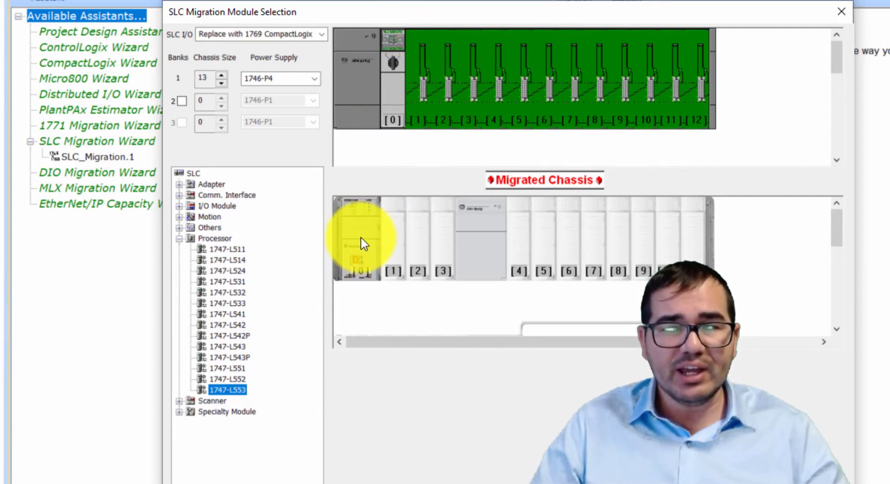
Step: Place a 1746-IB32 digital input module in chassis slot 1
left_click(179, 238)
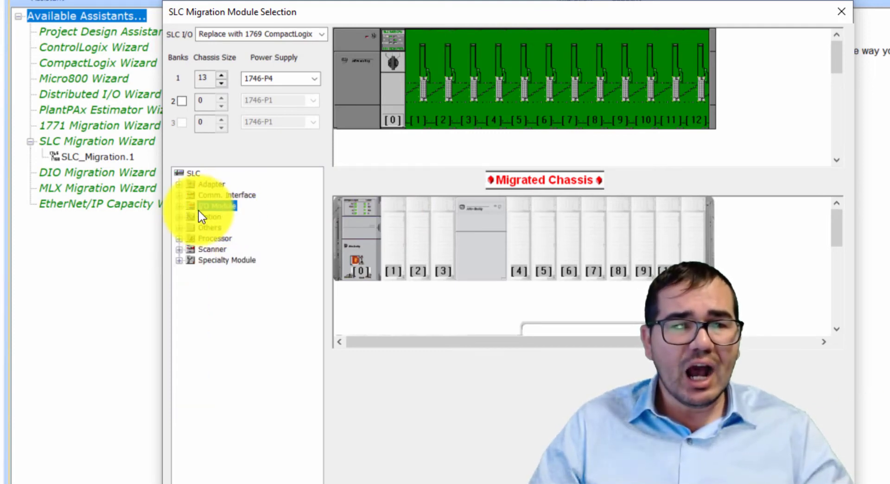
left_click(179, 205)
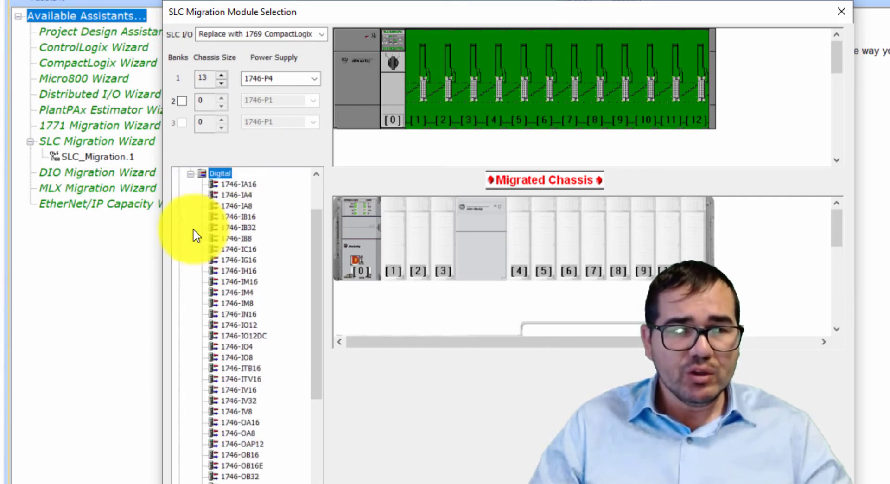
left_click(191, 228)
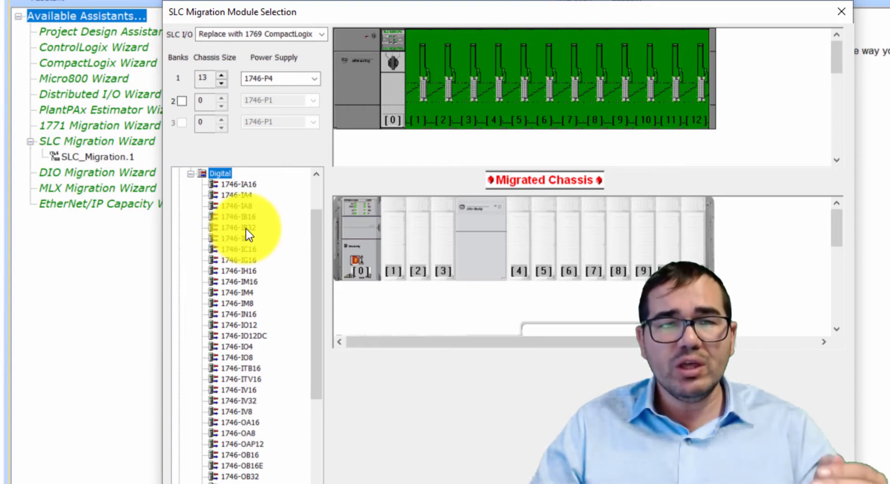
left_click_drag(246, 228, 415, 72)
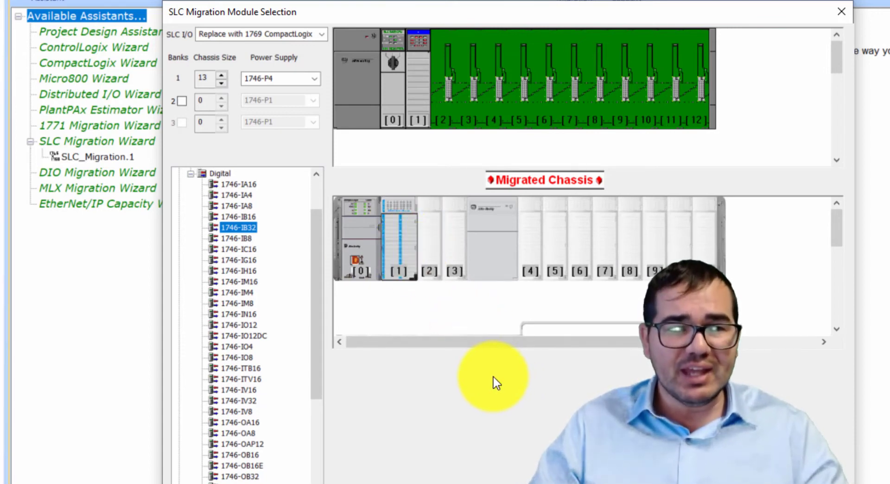
Step: Place a 1746-OB32 output module in slot 2 and confirm the module mapping
left_click_drag(315, 252, 312, 291)
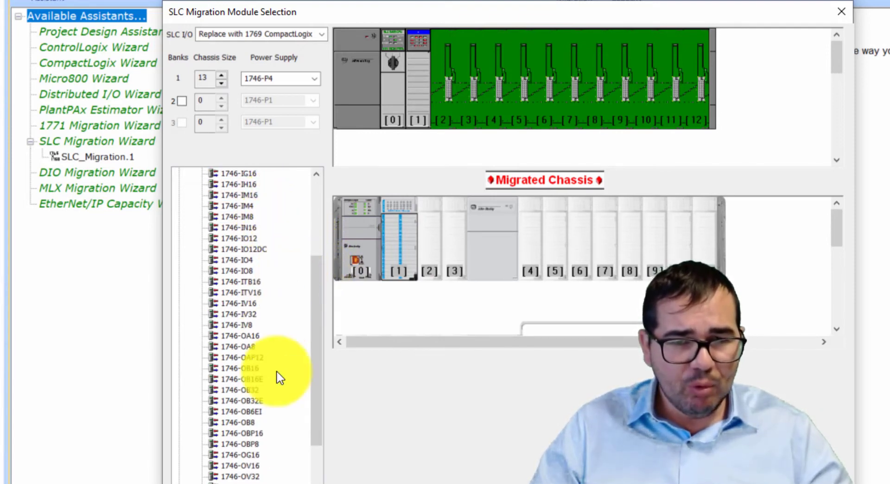
scroll(318, 411, "down", 2)
scroll(318, 434, "down", 2)
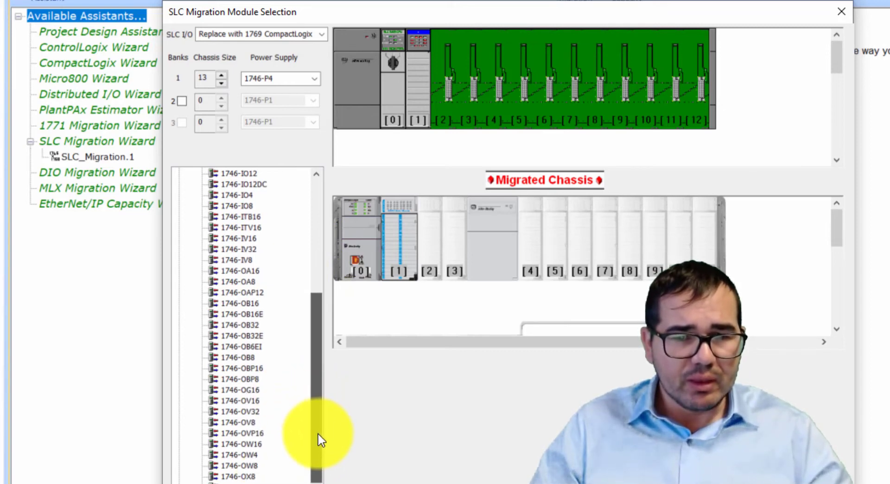
scroll(327, 431, "up", 2)
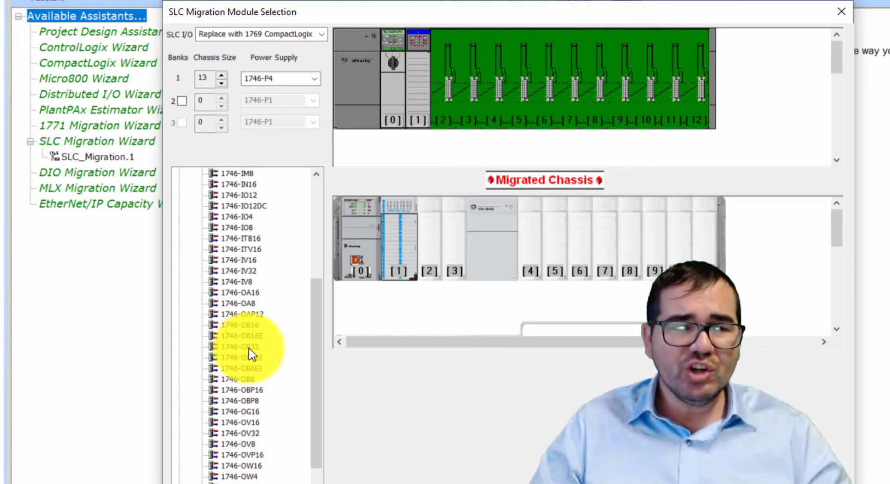
left_click_drag(246, 350, 465, 104)
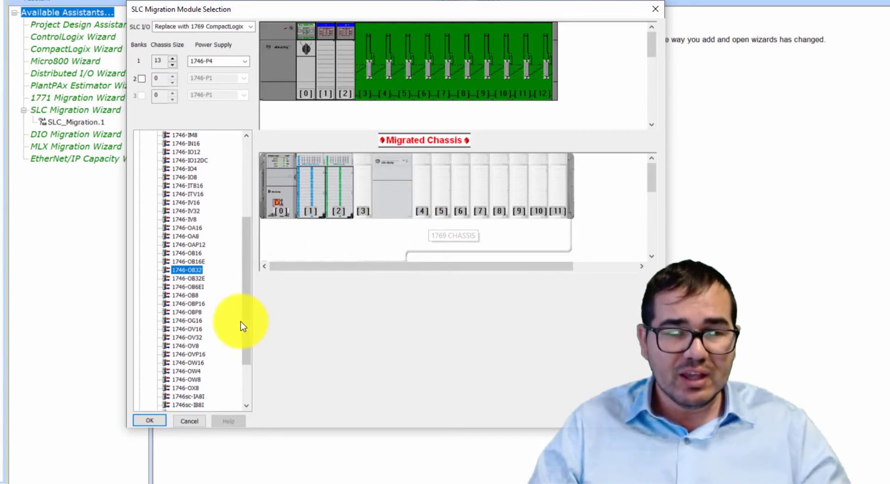
left_click(149, 420)
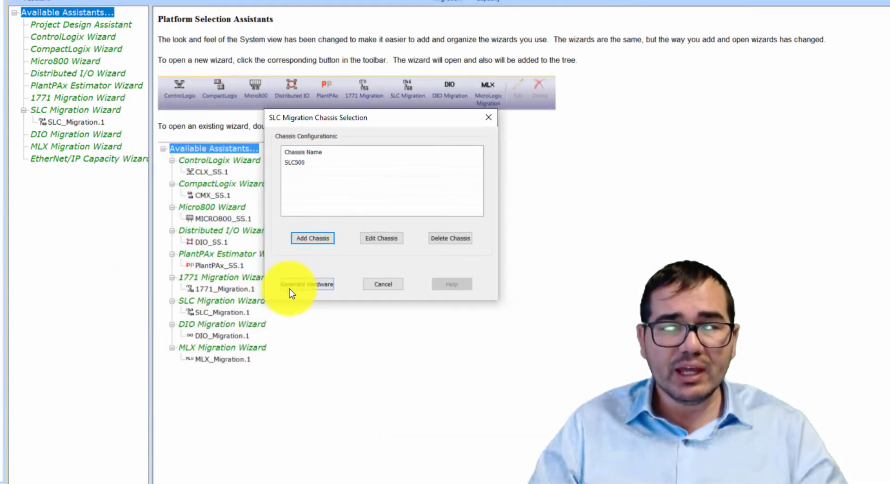
Step: Generate the migrated CompactLogix hardware and view it in the Hardware tab
left_click(309, 284)
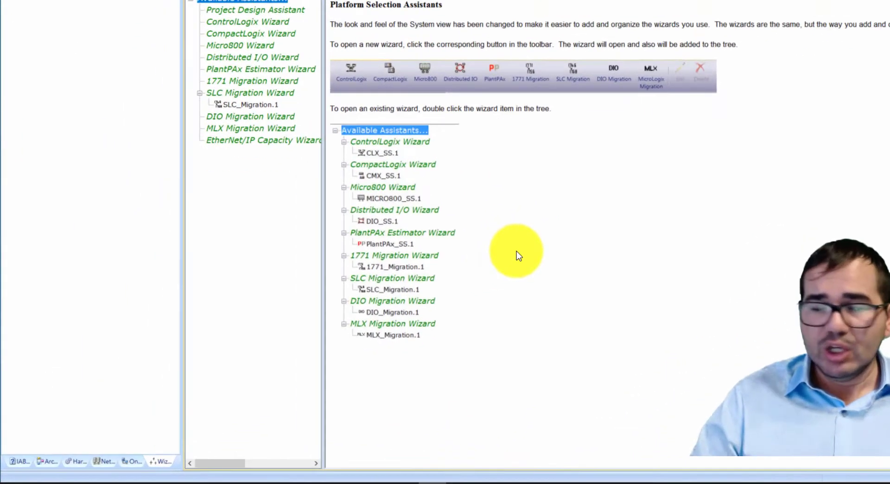
left_click(77, 462)
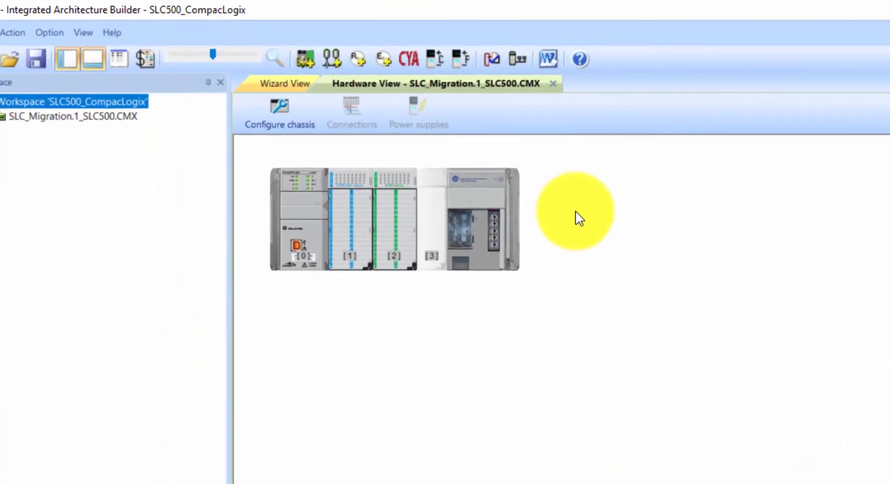
Step: Start a Word report, saving the project and continuing past the completeness warnings
left_click(553, 59)
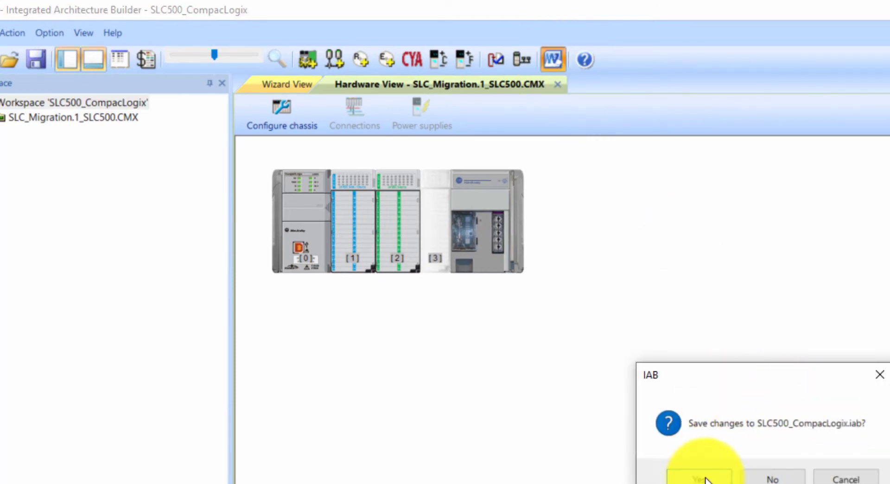
left_click(699, 477)
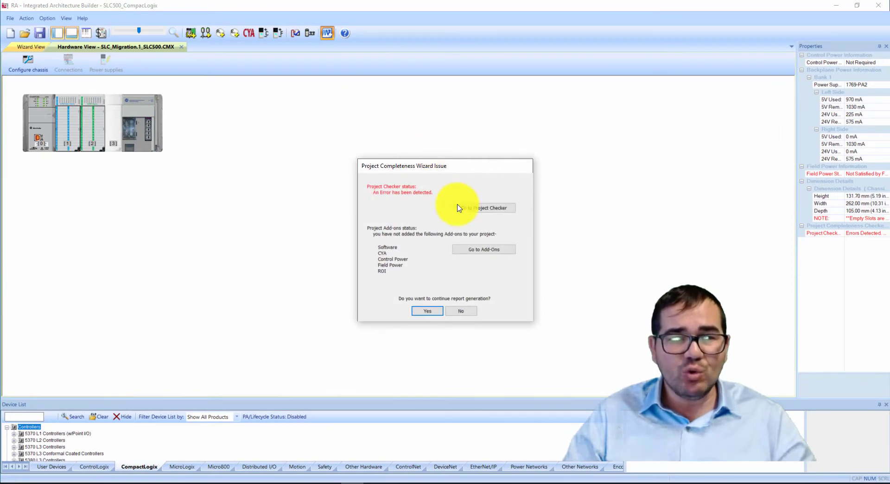
left_click(433, 314)
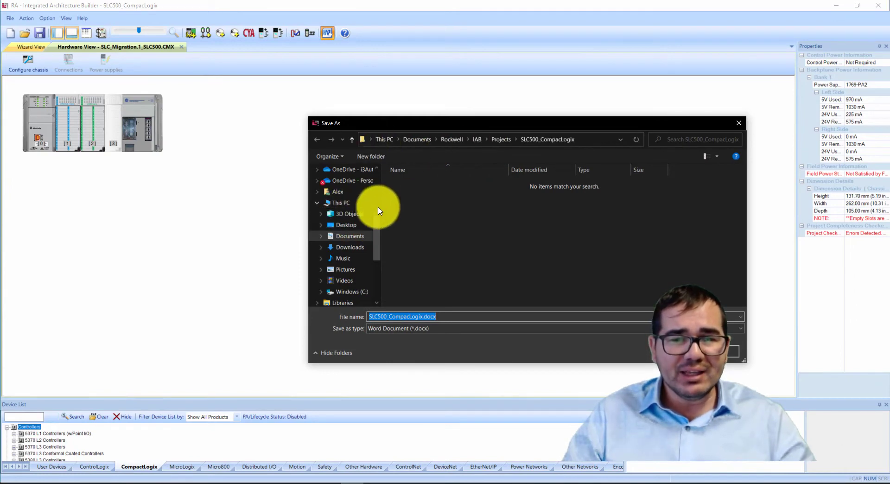
Step: Save the SLC500_CompacLogix report to the Desktop without internet access and open it
left_click_drag(378, 228, 377, 175)
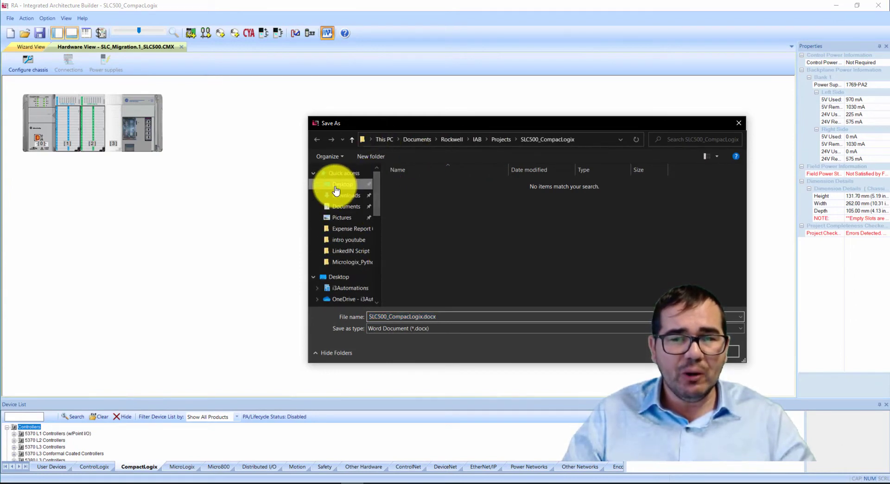
left_click(336, 190)
left_click(673, 350)
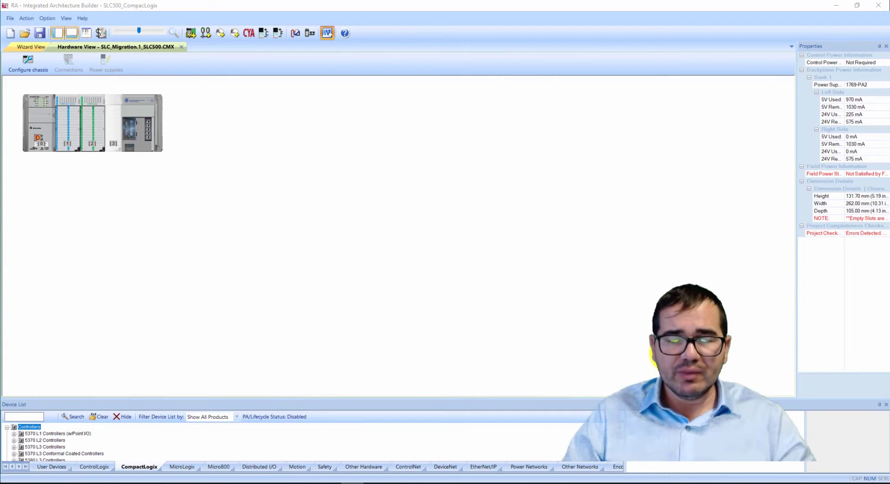
left_click(526, 350)
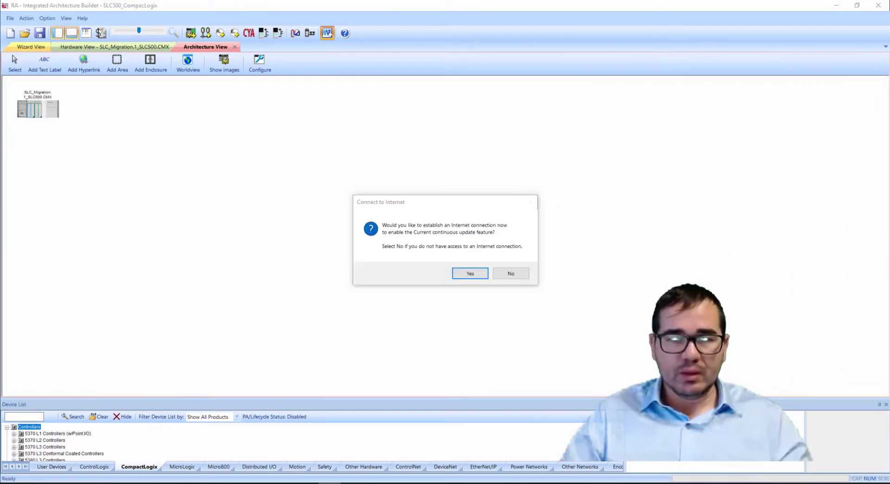
left_click(520, 277)
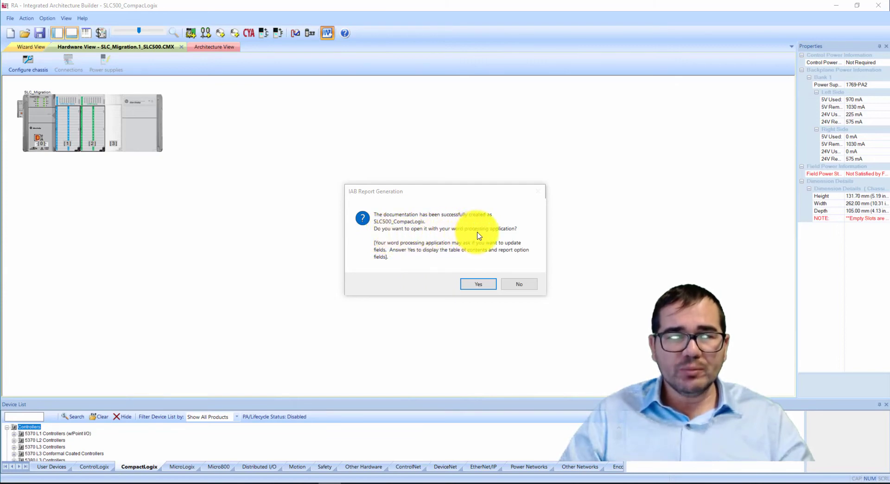
left_click(478, 283)
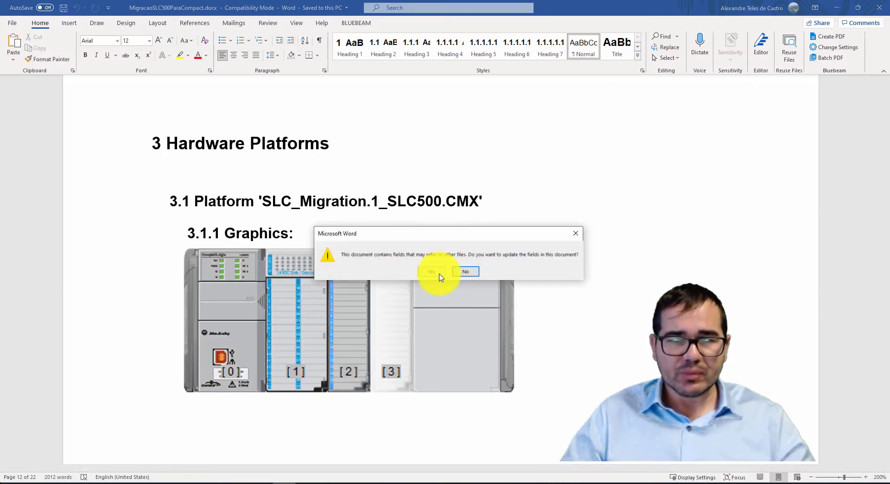
Step: Open the report without updating fields and scroll past the BOM tables to section 3 Hardware Platforms
left_click(466, 272)
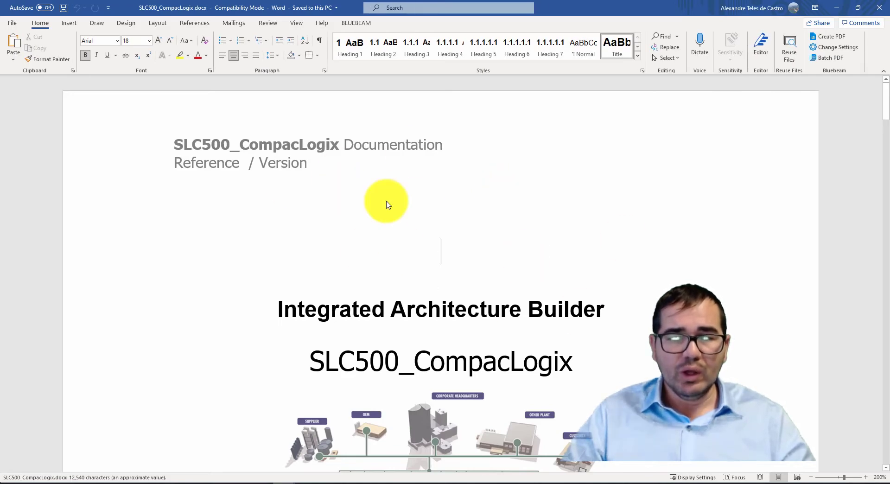
scroll(477, 258, "down", 3)
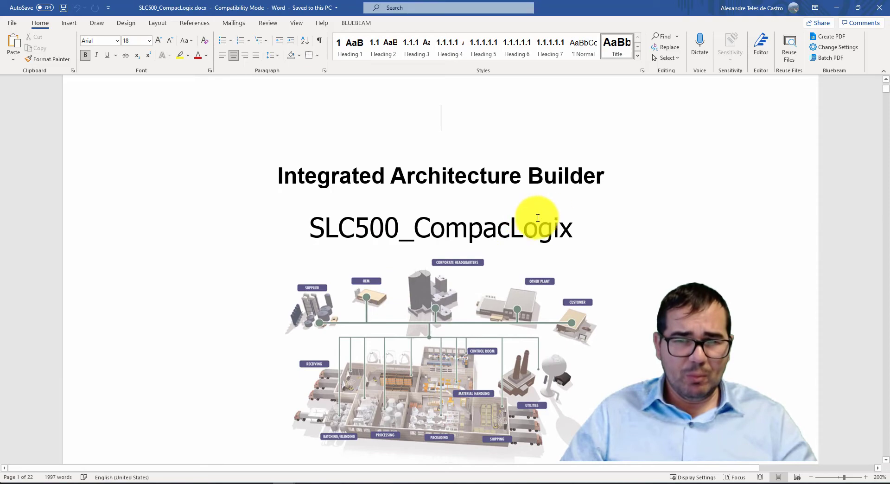
scroll(642, 232, "down", 6)
scroll(642, 236, "up", 5)
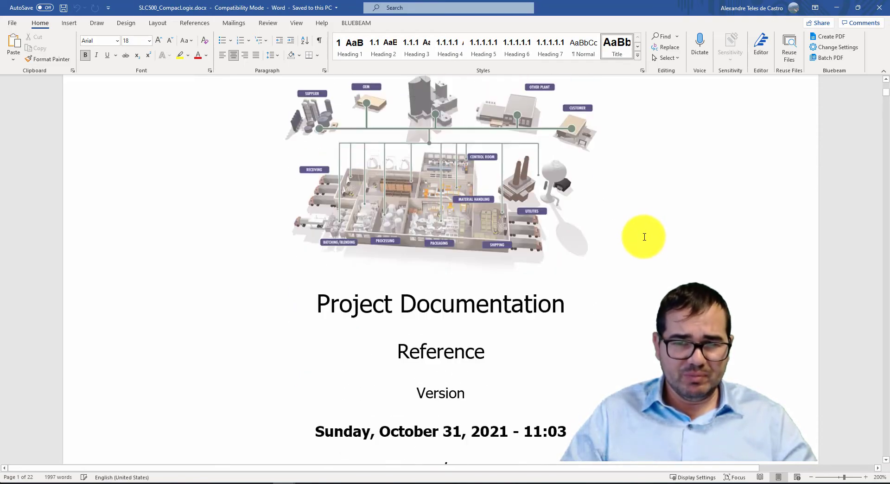
scroll(650, 240, "down", 5)
scroll(654, 246, "down", 20)
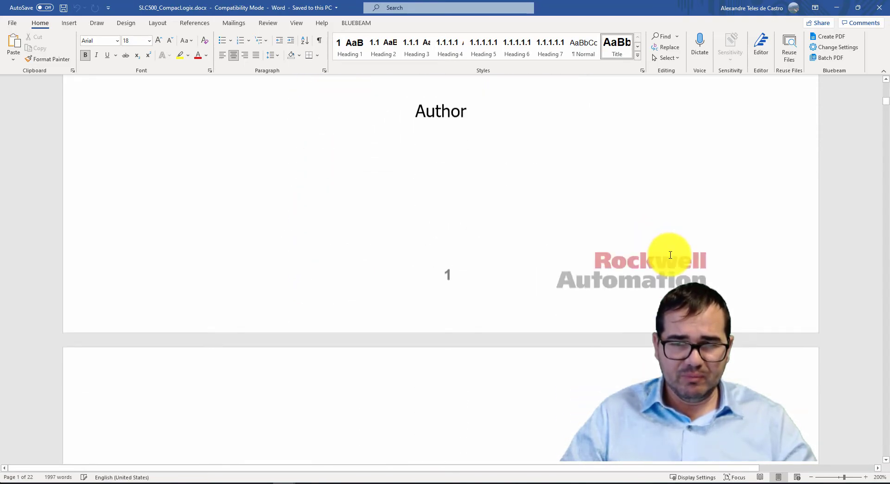
scroll(658, 250, "down", 20)
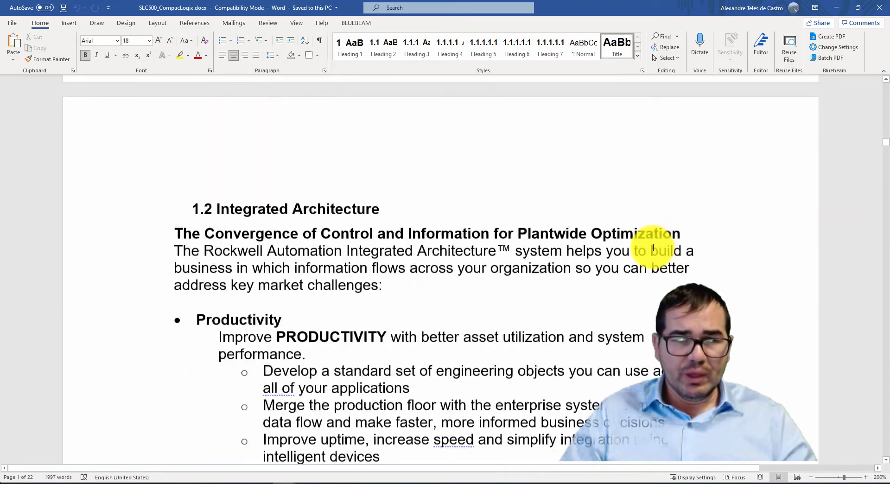
scroll(654, 251, "down", 20)
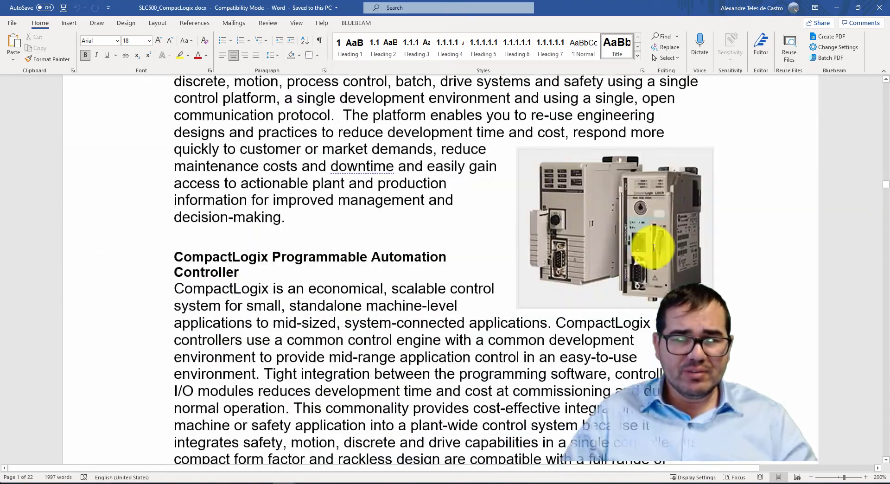
scroll(653, 247, "down", 20)
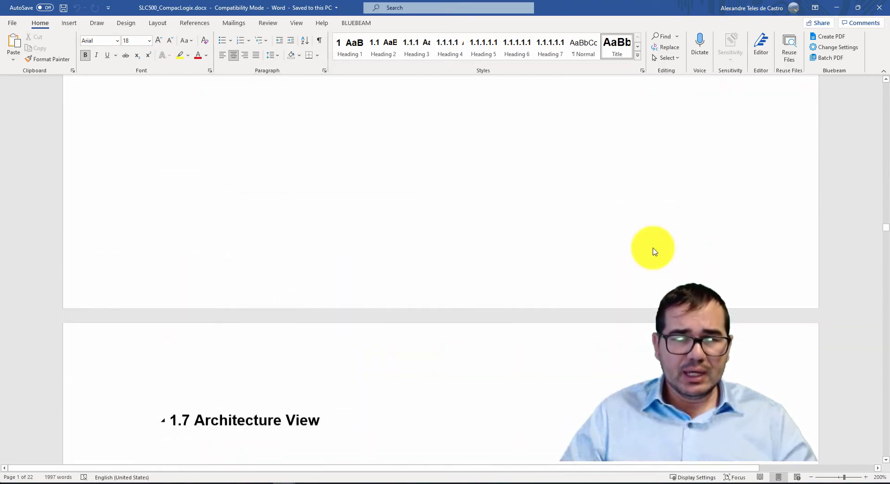
scroll(654, 248, "down", 10)
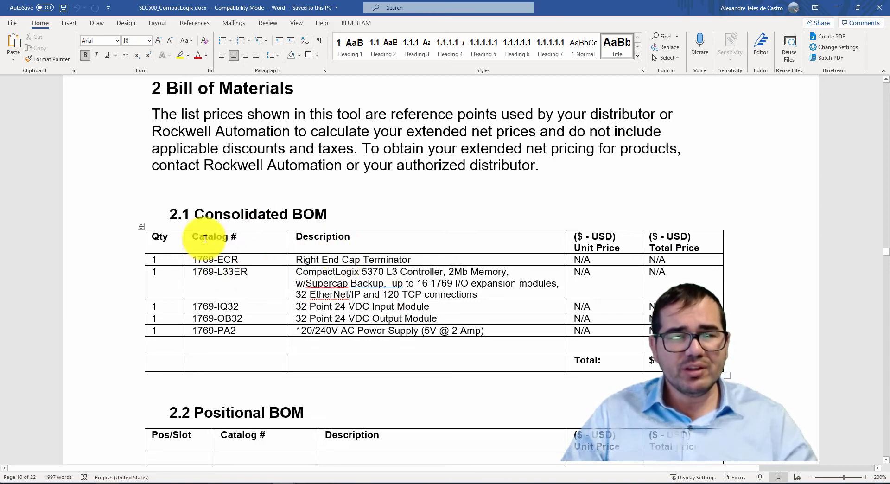
scroll(584, 237, "down", 5)
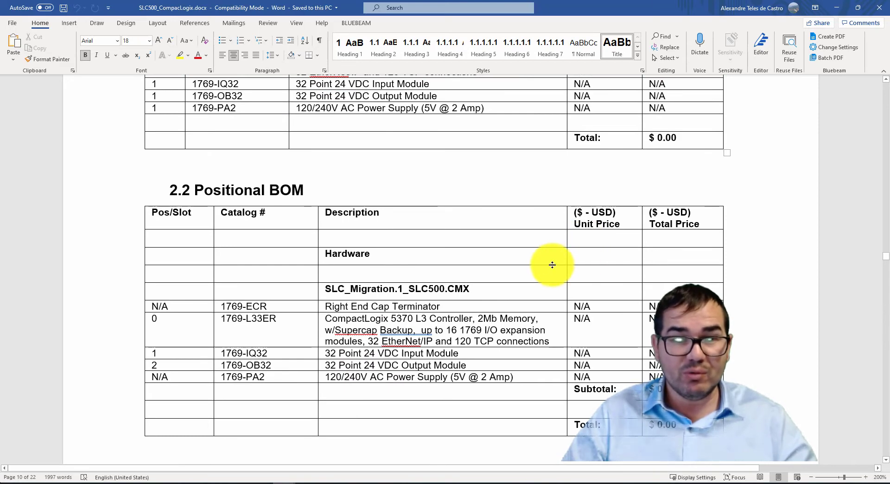
scroll(529, 232, "down", 3)
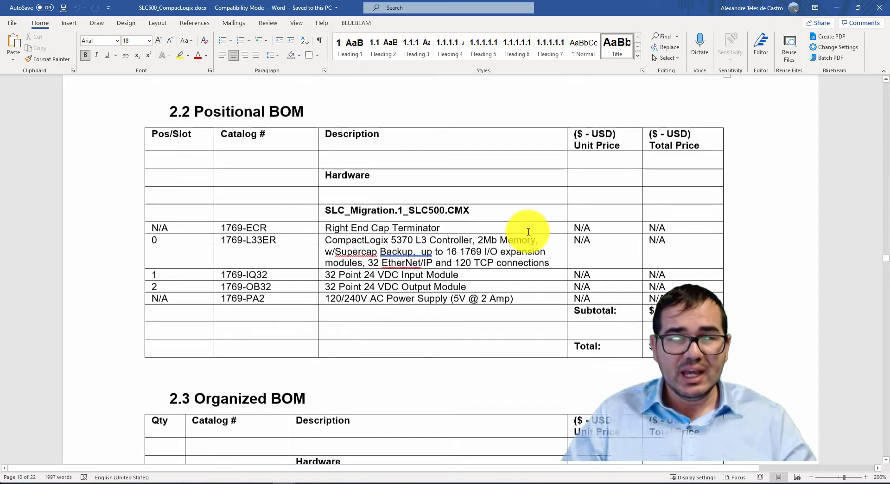
scroll(468, 223, "down", 12)
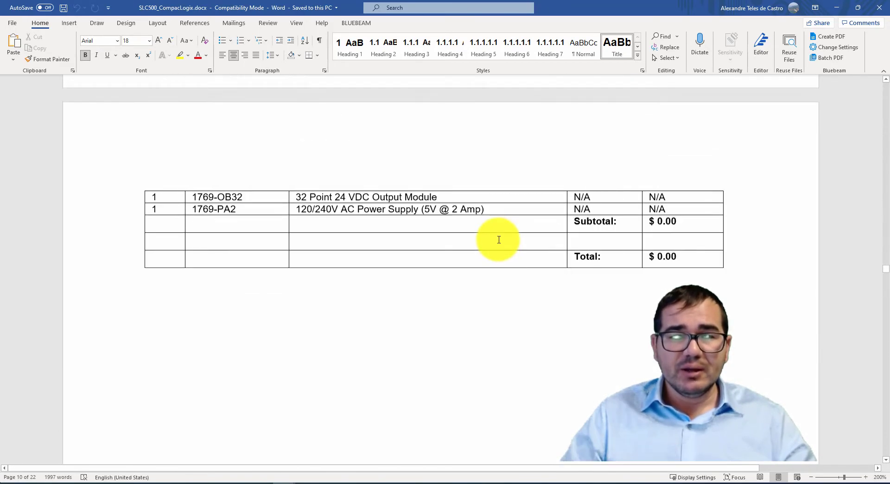
scroll(507, 248, "down", 10)
scroll(506, 249, "up", 2)
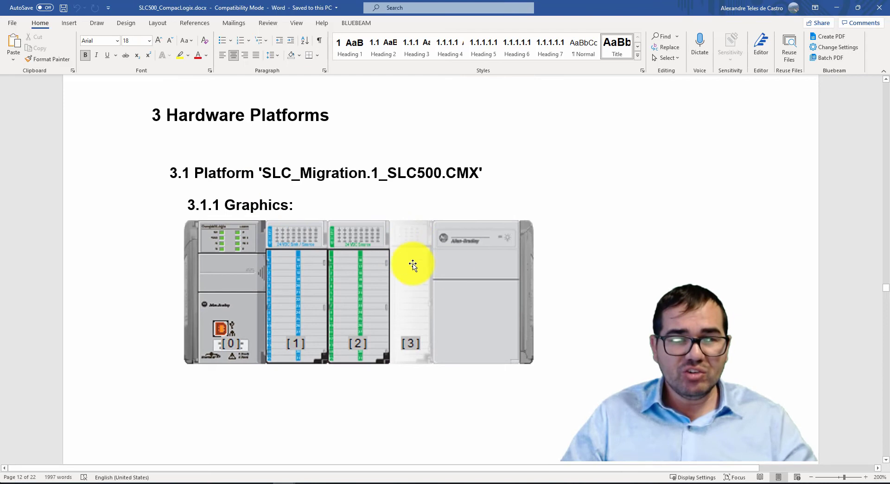
left_click(372, 269)
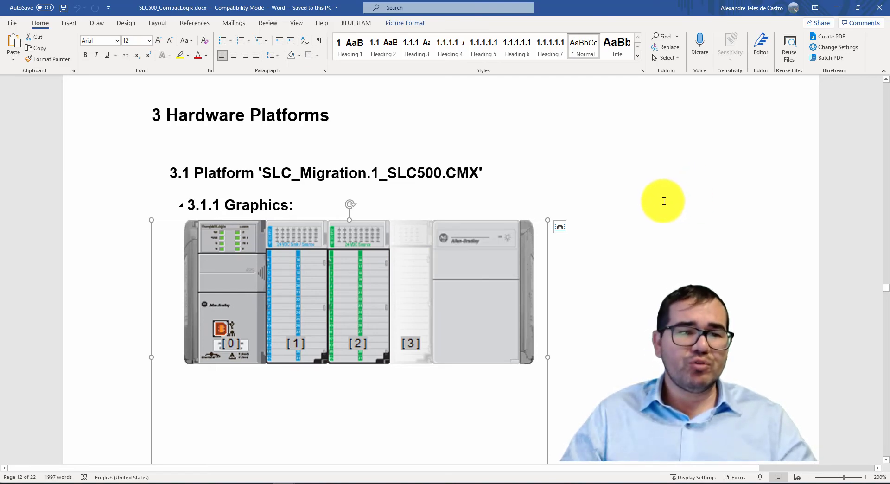
scroll(665, 202, "down", 10)
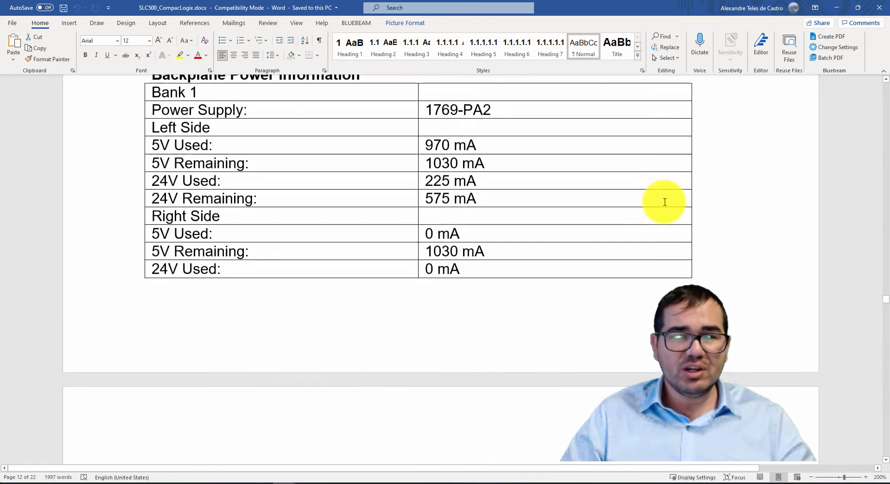
scroll(665, 202, "up", 2)
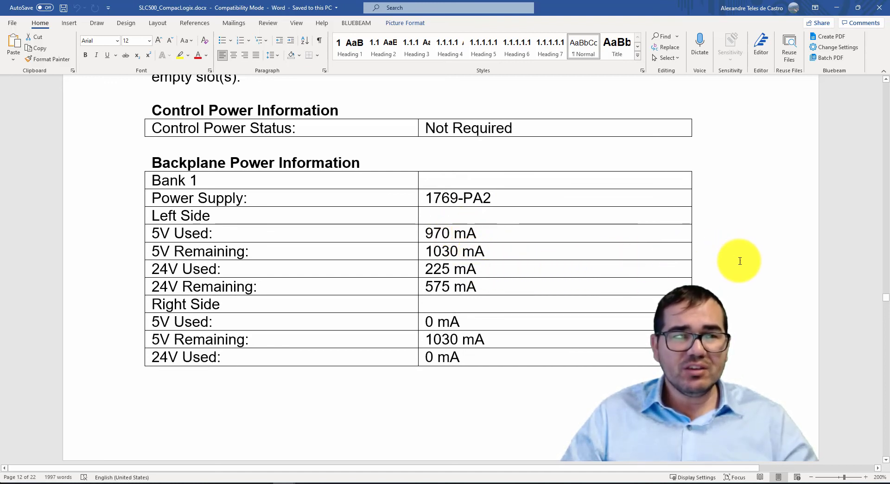
scroll(746, 260, "down", 15)
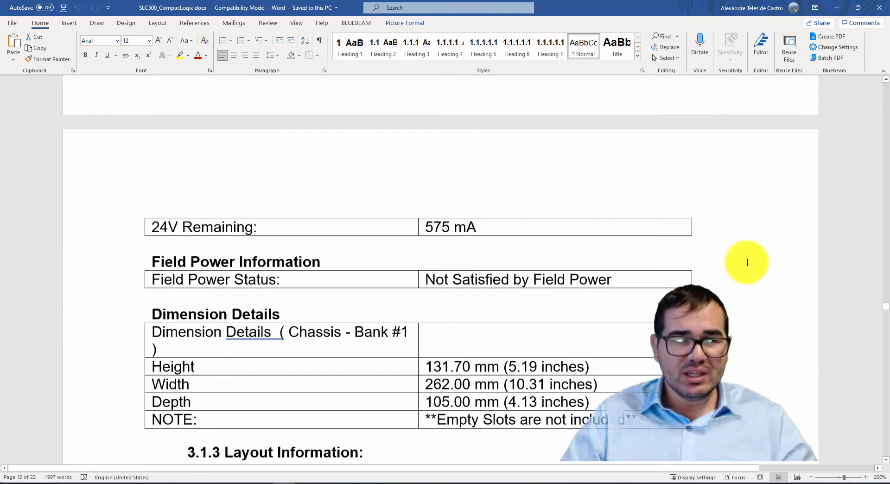
scroll(747, 266, "up", 4)
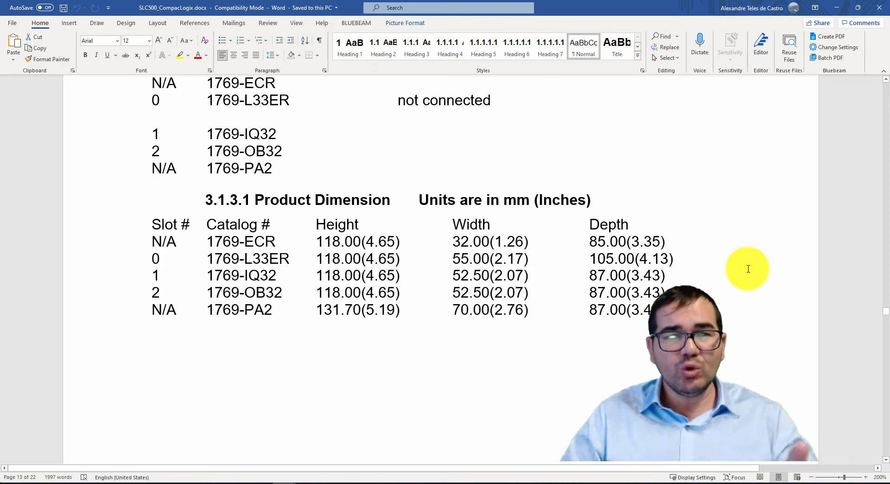
scroll(746, 265, "up", 20)
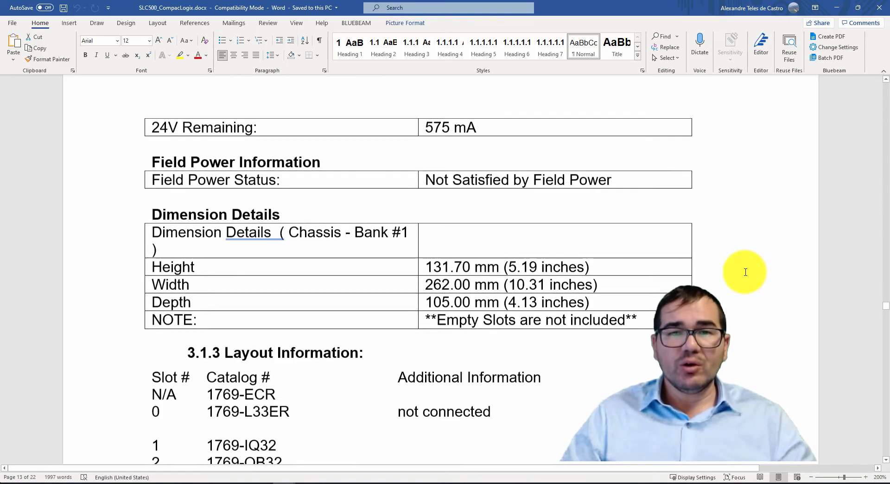
scroll(726, 276, "up", 2)
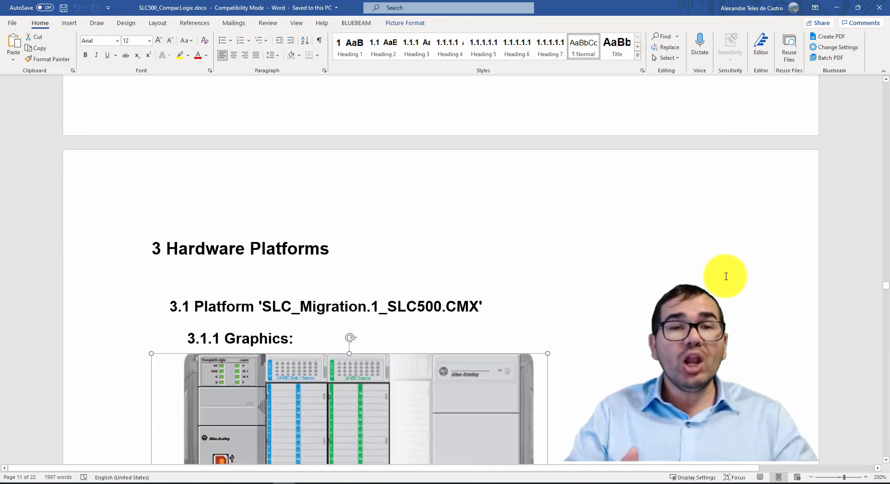